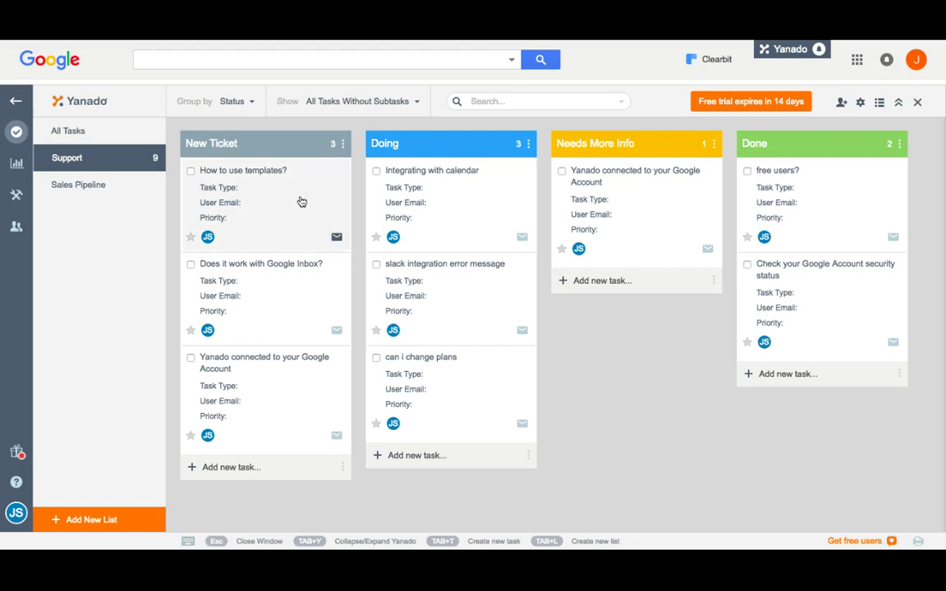
# Step: Move the 'How to use templates?' card into Done and collapse Yanado to show Gmail
pyautogui.moveTo(308, 198)
pyautogui.mouseDown()
pyautogui.moveTo(469, 221)
pyautogui.moveTo(636, 184)
pyautogui.moveTo(662, 198)
pyautogui.moveTo(817, 193)
pyautogui.mouseUp()
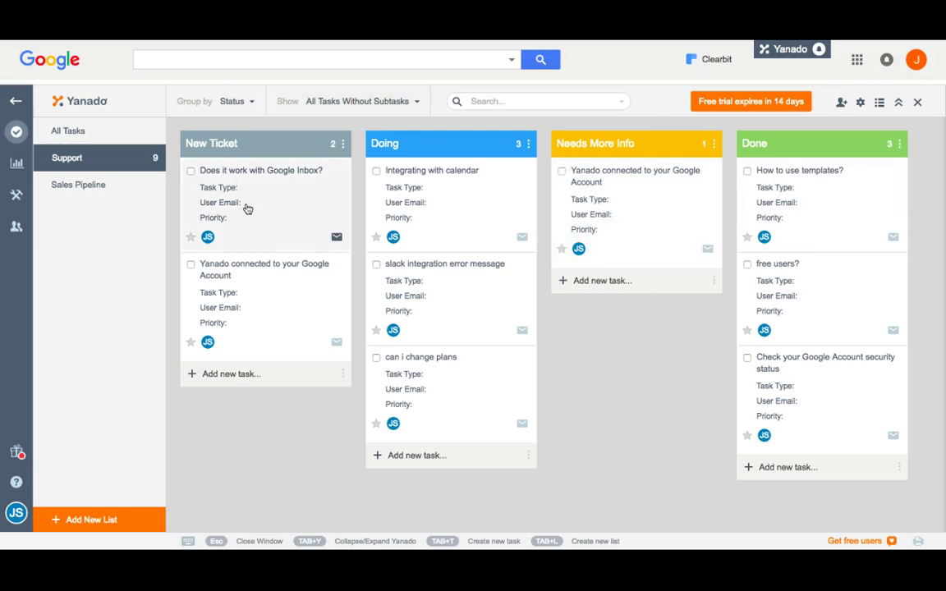
pyautogui.click(133, 112)
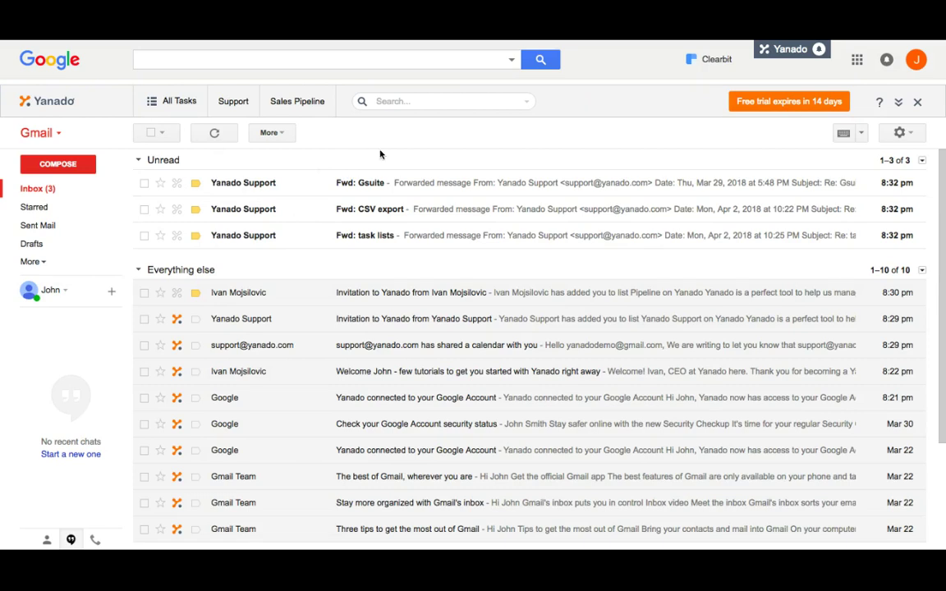
# Step: Add the 'Fwd: task lists' email as a task in the Support list, then close its panel
pyautogui.click(366, 238)
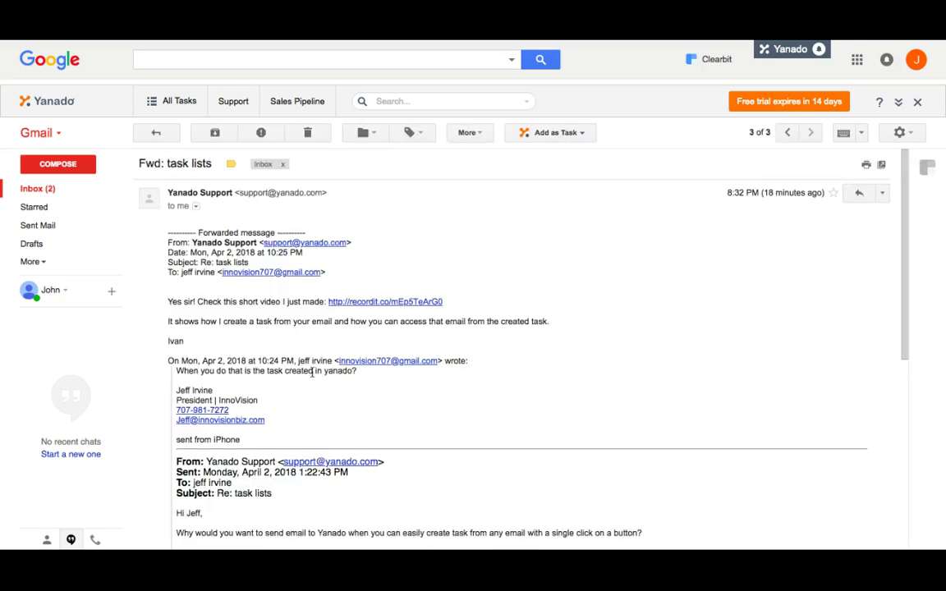
pyautogui.click(558, 133)
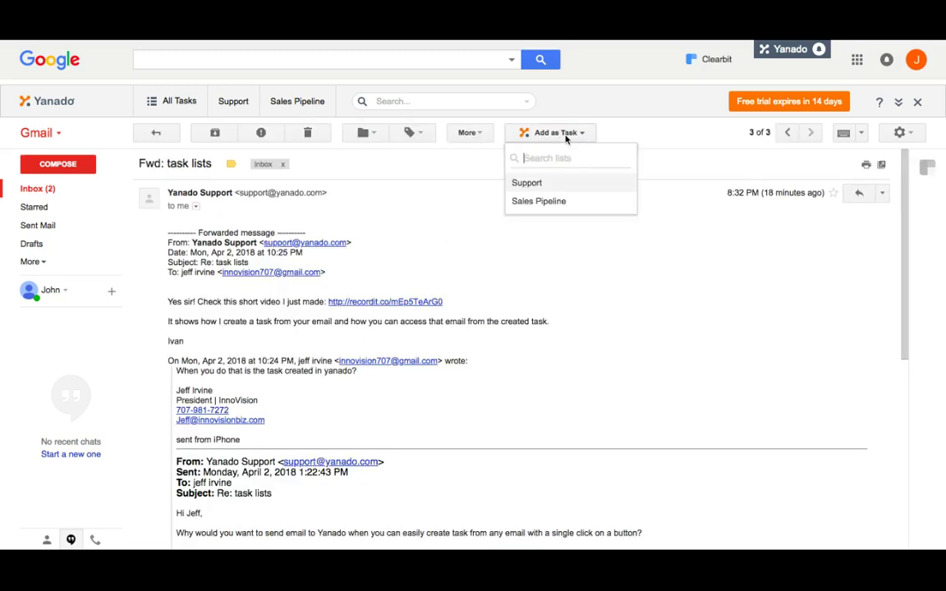
pyautogui.click(527, 183)
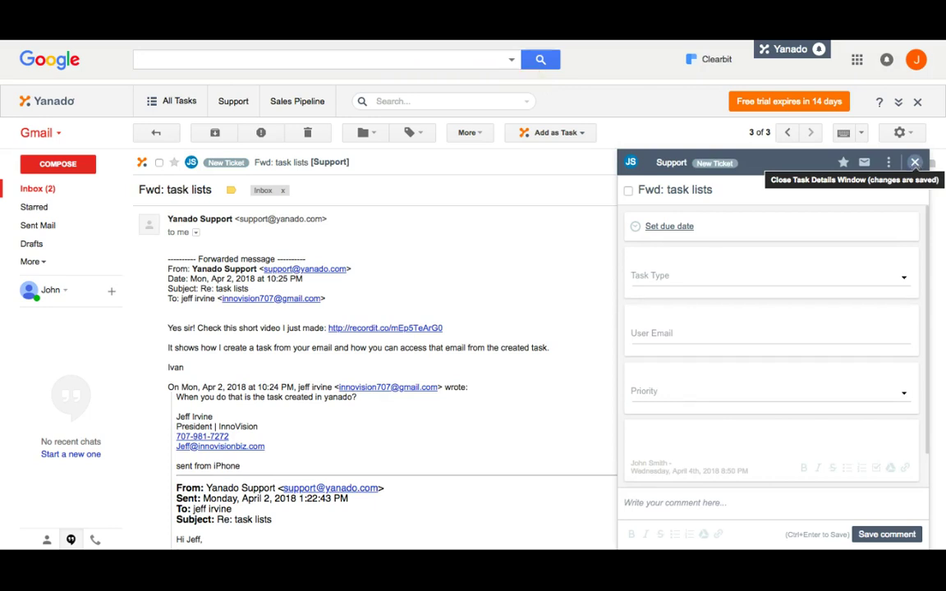
pyautogui.click(915, 162)
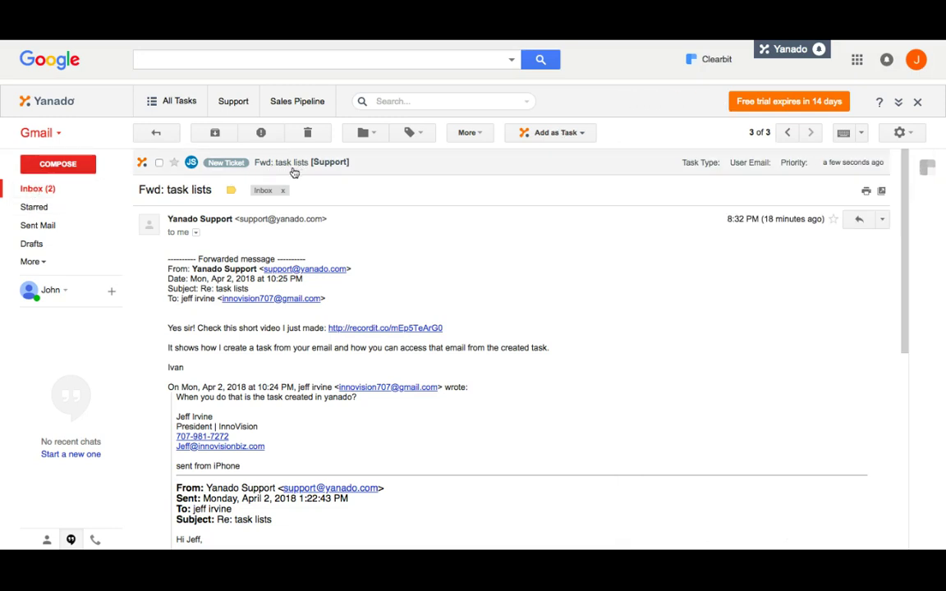
# Step: Return to the inbox, expand Yanado with Tab+Y and open the 'Fwd: task lists' task
pyautogui.click(46, 190)
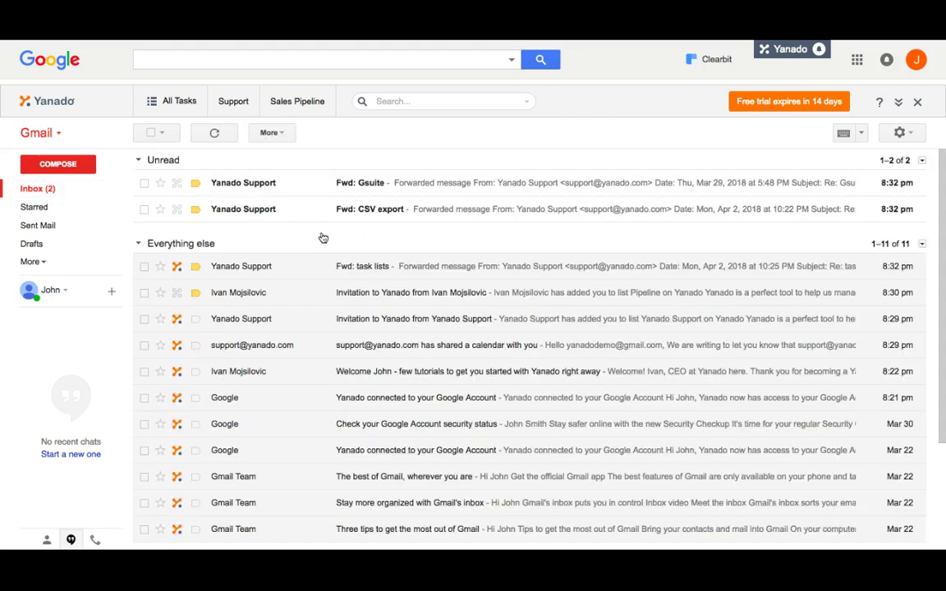
pyautogui.hotkey('Tab', 'y')
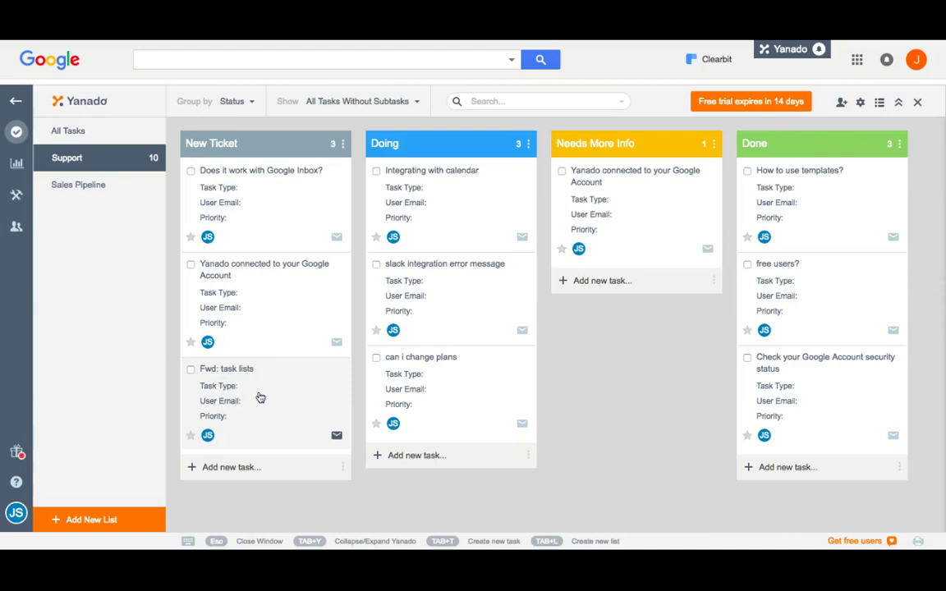
pyautogui.click(268, 398)
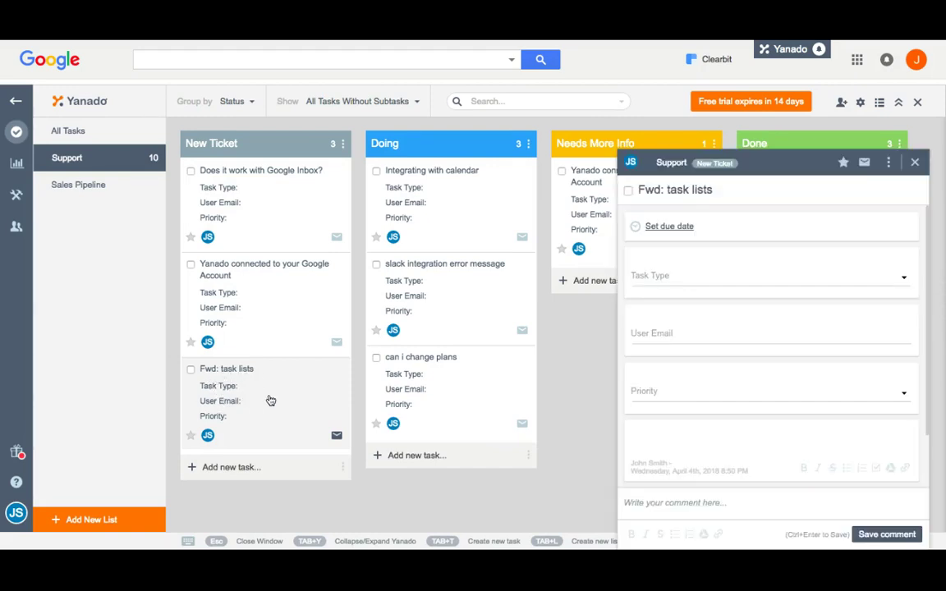
pyautogui.scroll(-1, 657, 374)
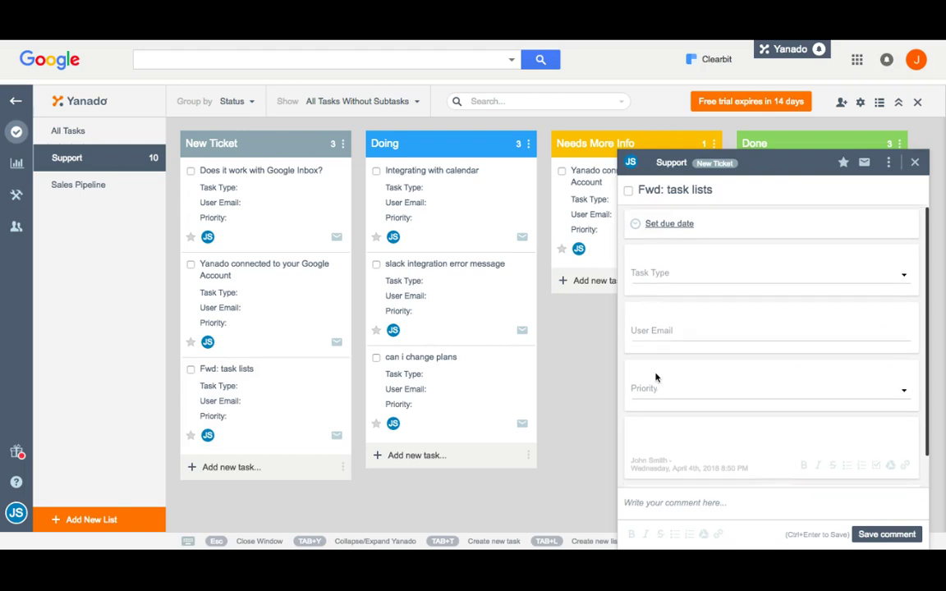
# Step: Set the task's Task Type to New Feature and its Priority to Medium
pyautogui.click(665, 274)
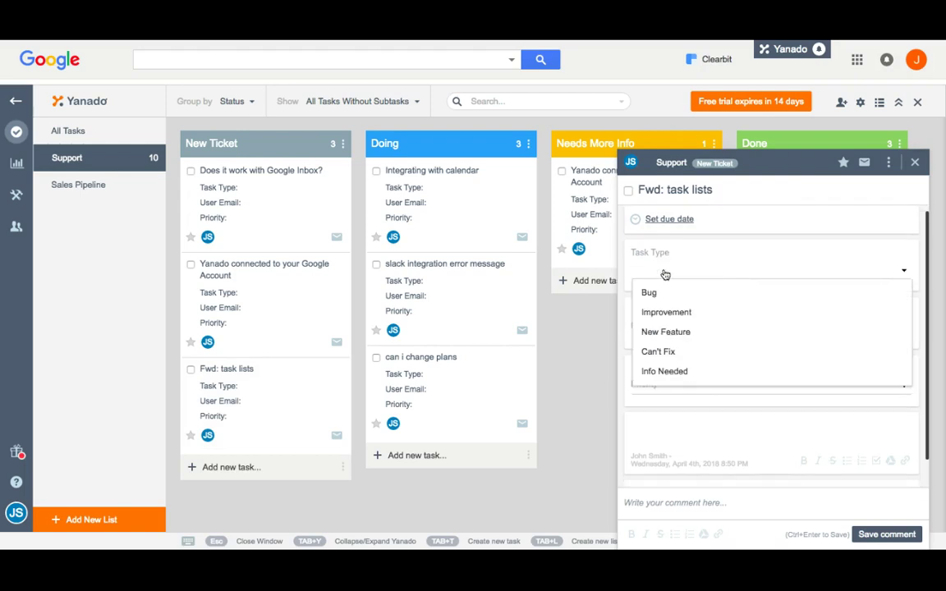
pyautogui.click(666, 332)
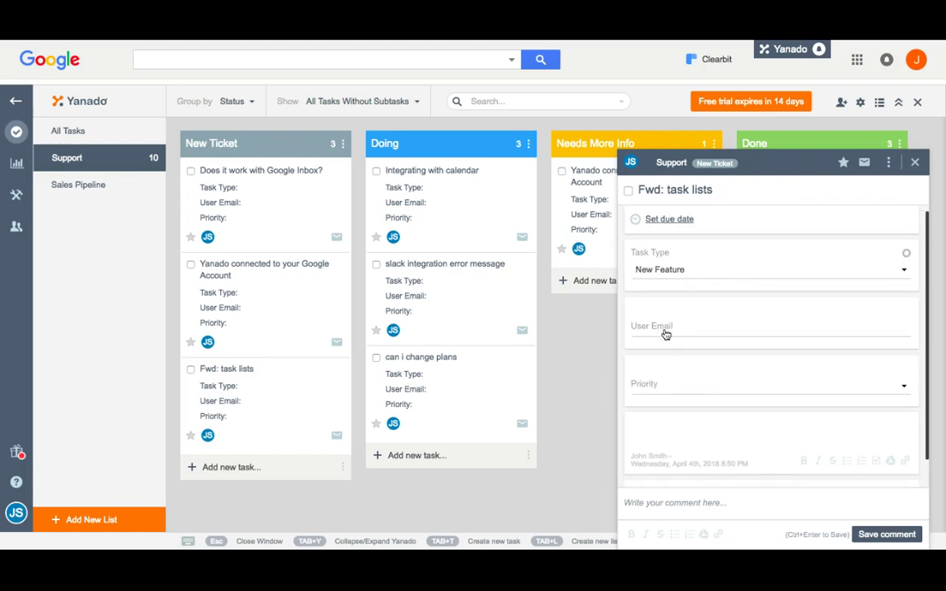
pyautogui.click(667, 392)
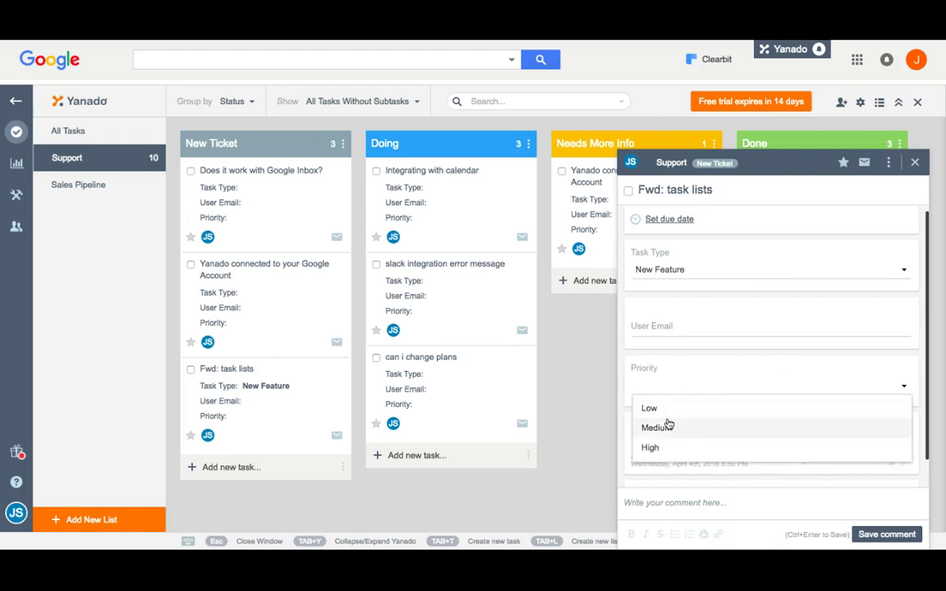
pyautogui.click(667, 424)
pyautogui.click(646, 419)
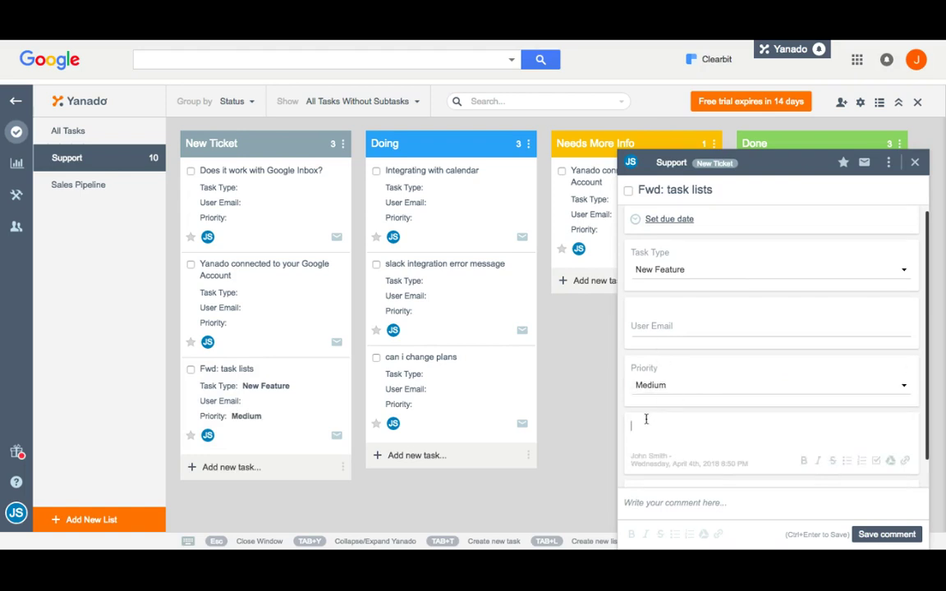
pyautogui.click(650, 502)
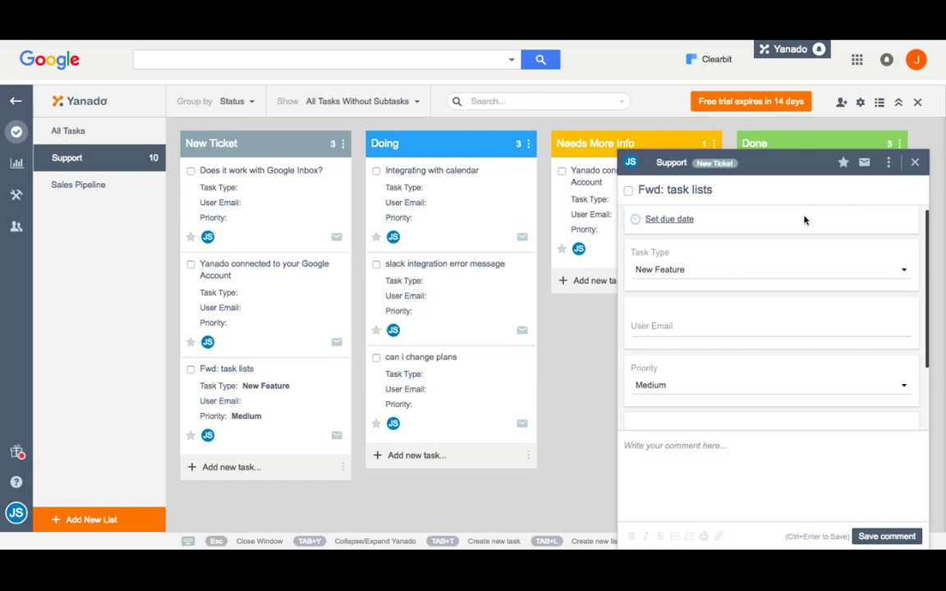
# Step: Open the task's linked 'Fwd: task lists' email and read through the thread
pyautogui.click(865, 164)
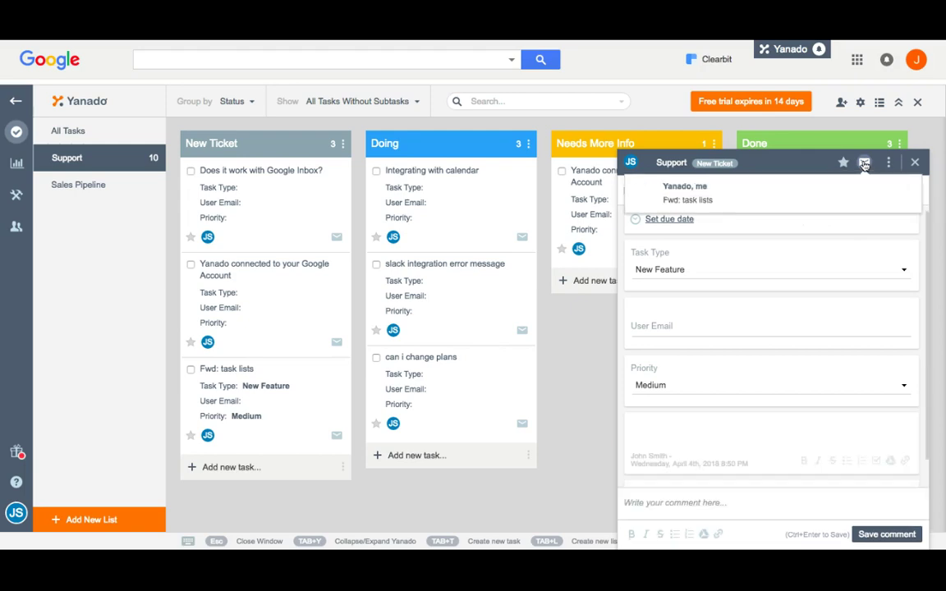
pyautogui.click(699, 199)
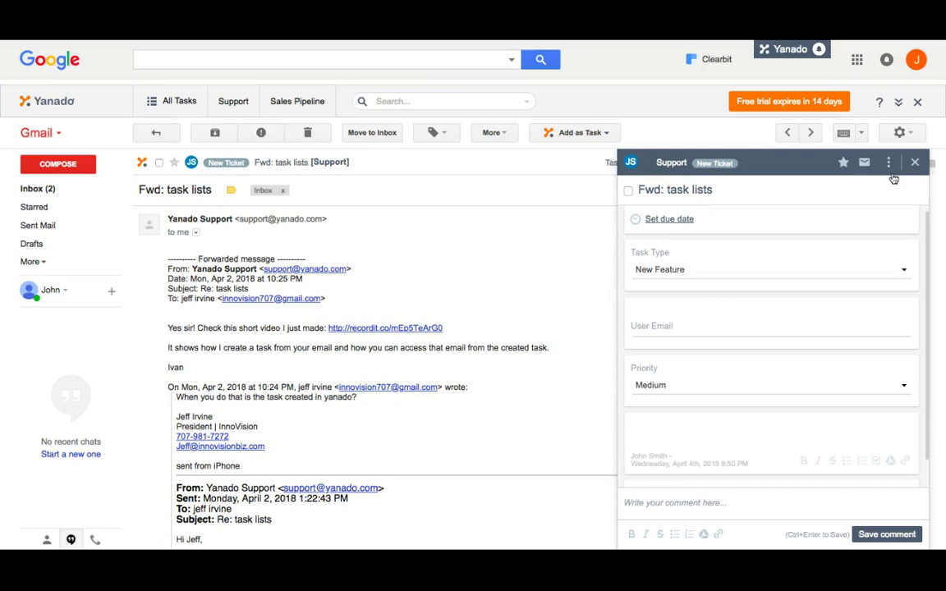
pyautogui.click(913, 165)
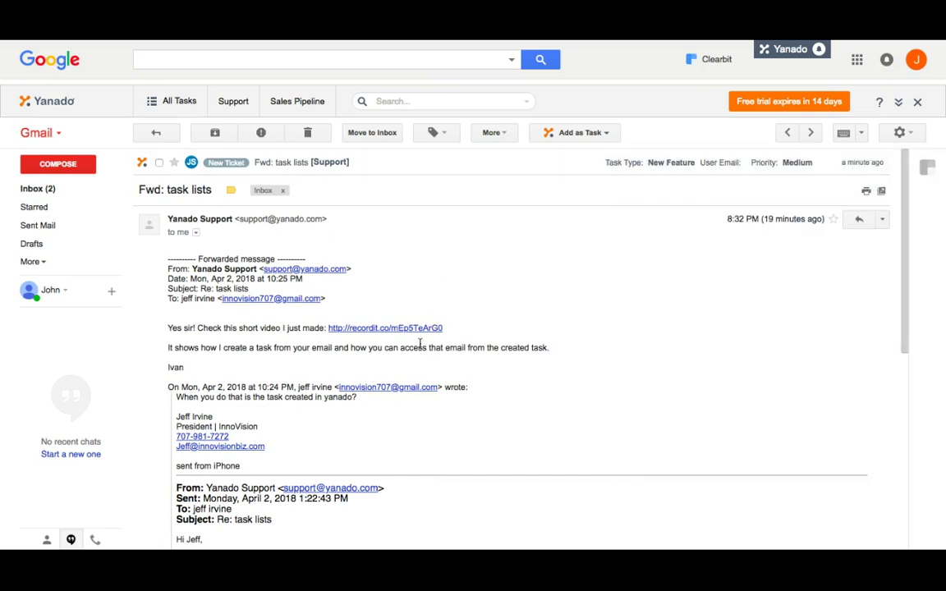
pyautogui.scroll(-5, 491, 381)
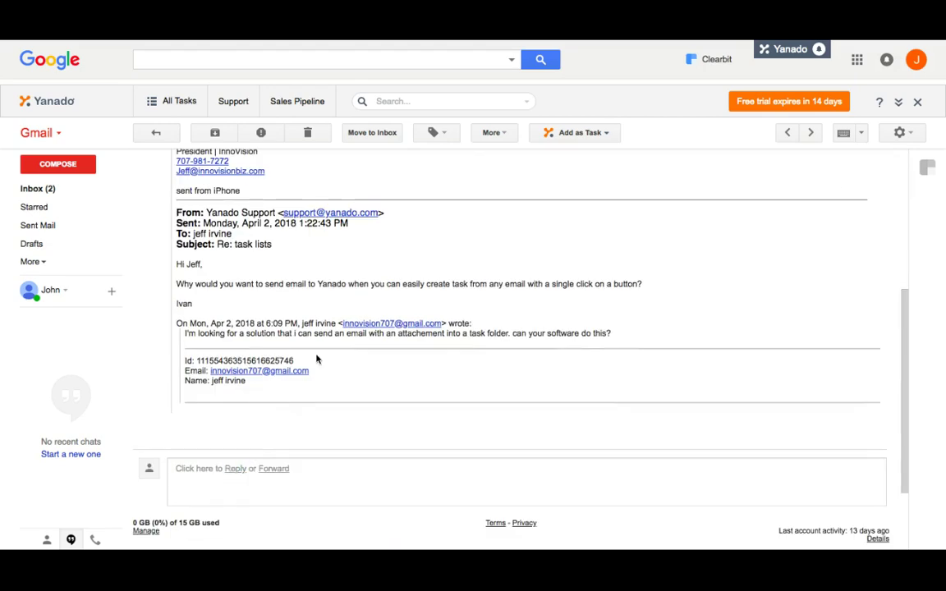
pyautogui.scroll(2, 317, 359)
pyautogui.scroll(3, 317, 358)
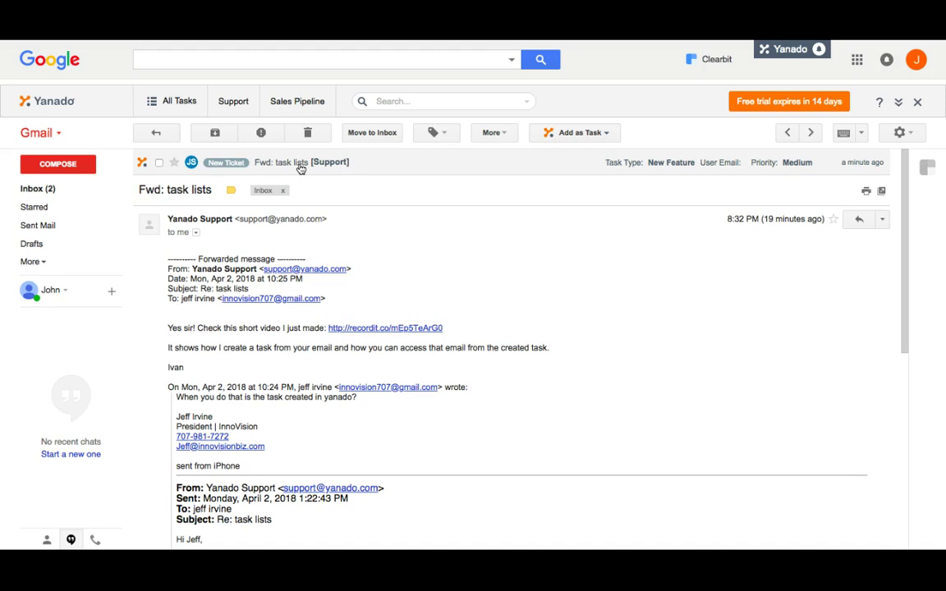
# Step: Change the task status from New Ticket to Done and re-expand the Yanado board
pyautogui.click(222, 165)
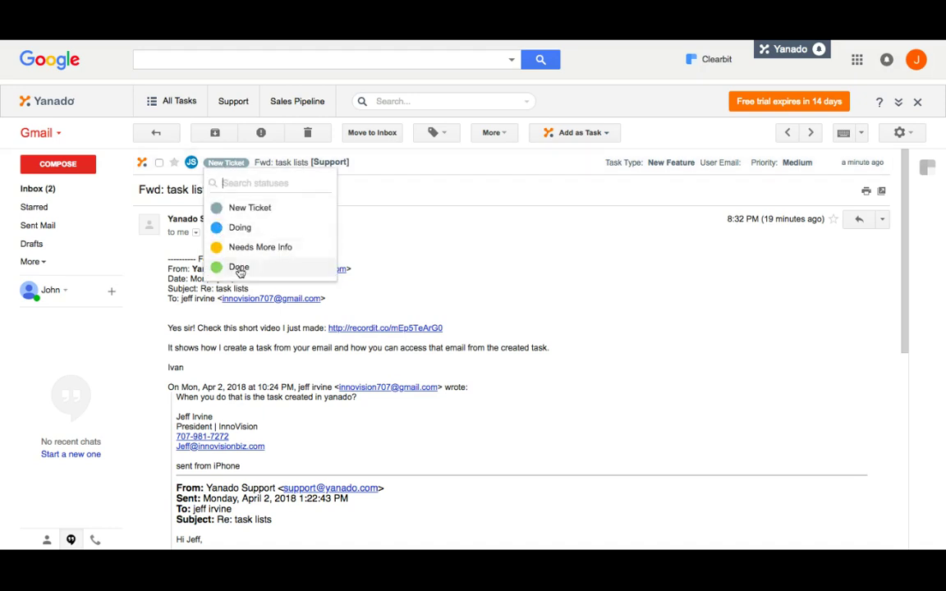
pyautogui.click(399, 204)
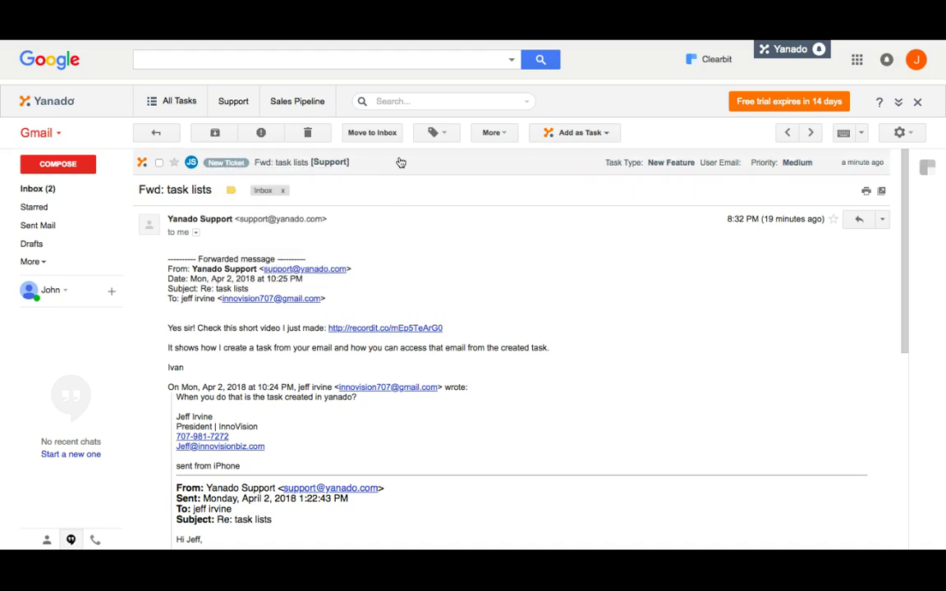
pyautogui.click(399, 162)
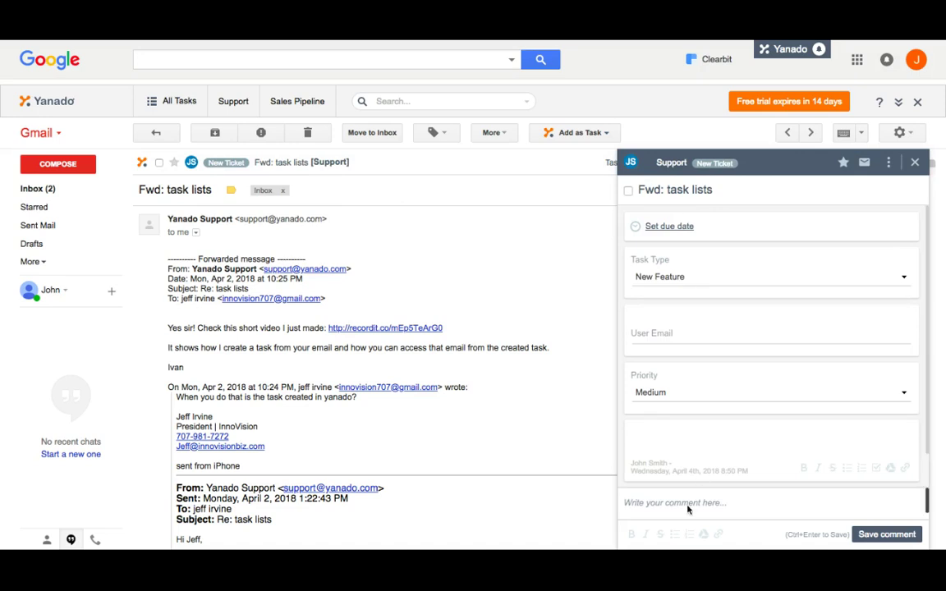
pyautogui.click(721, 172)
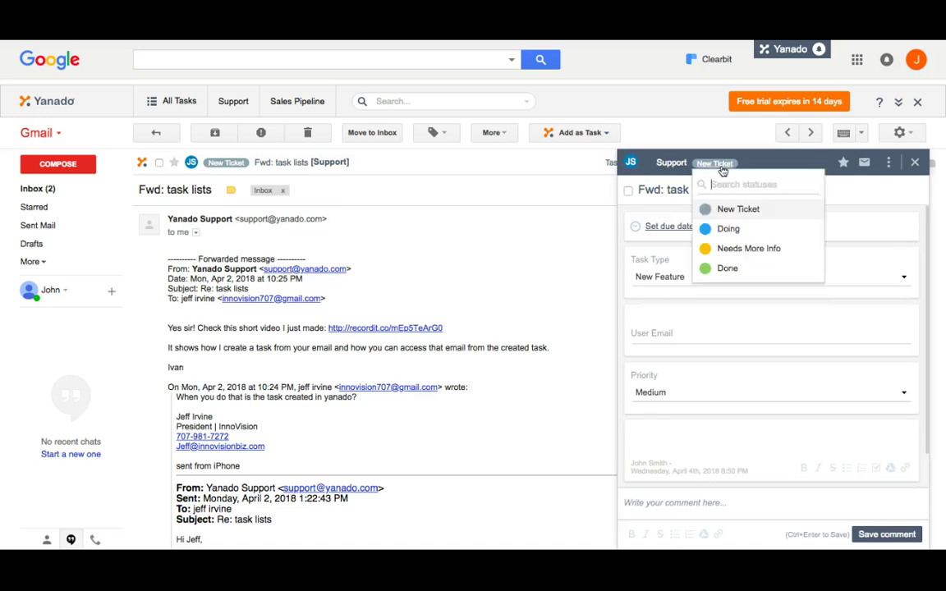
pyautogui.click(724, 266)
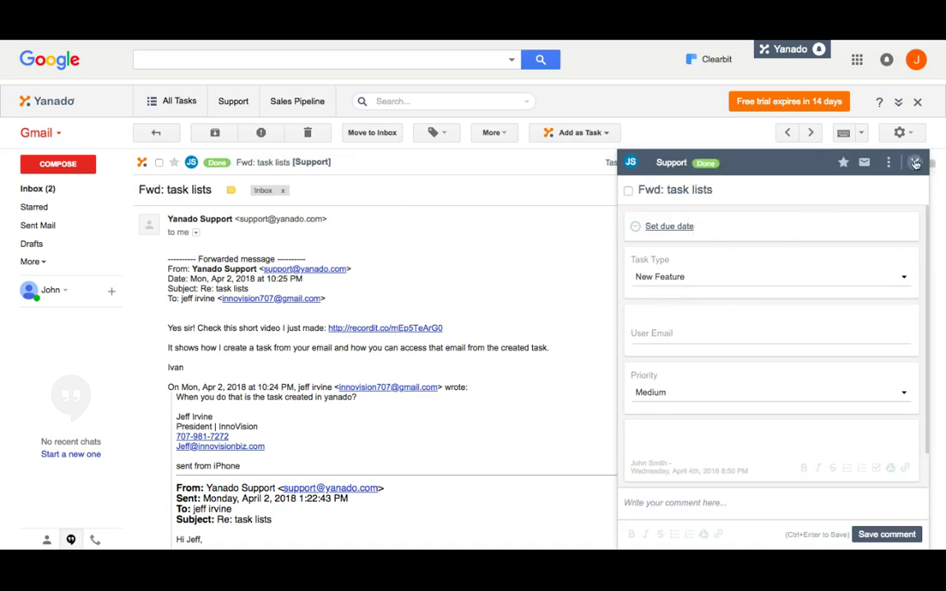
pyautogui.click(667, 106)
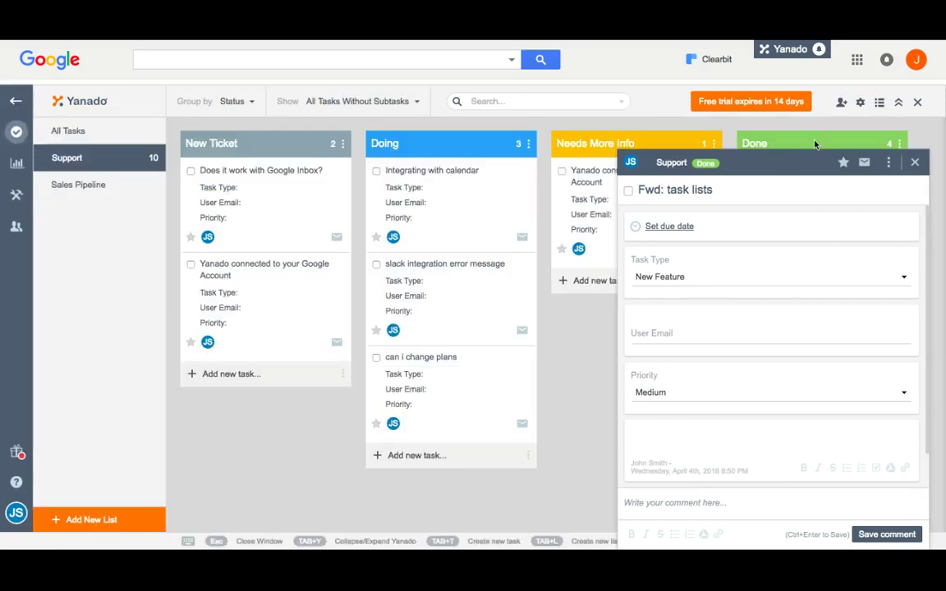
# Step: Close the task details so the Support board shows 'Fwd: task lists' under Done
pyautogui.click(914, 161)
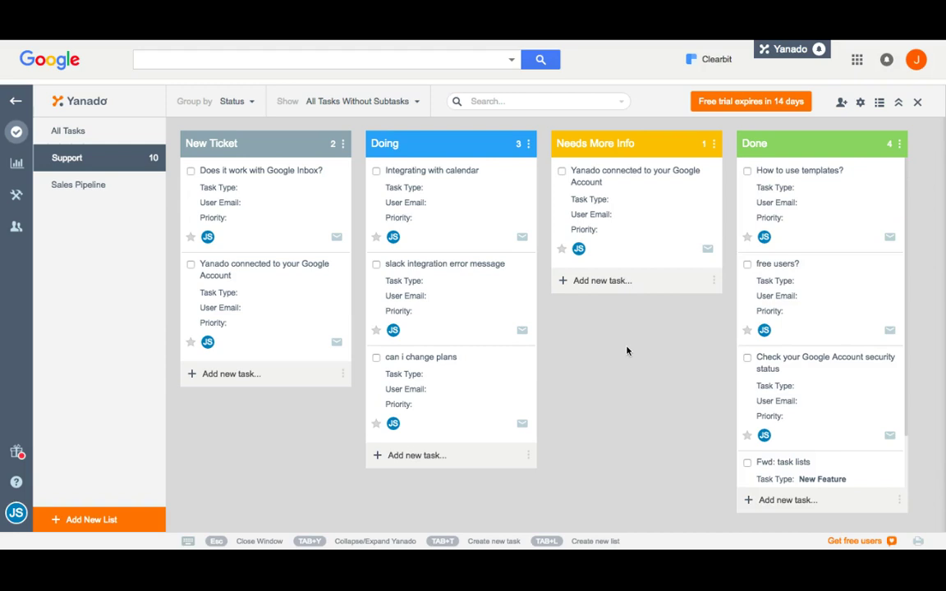